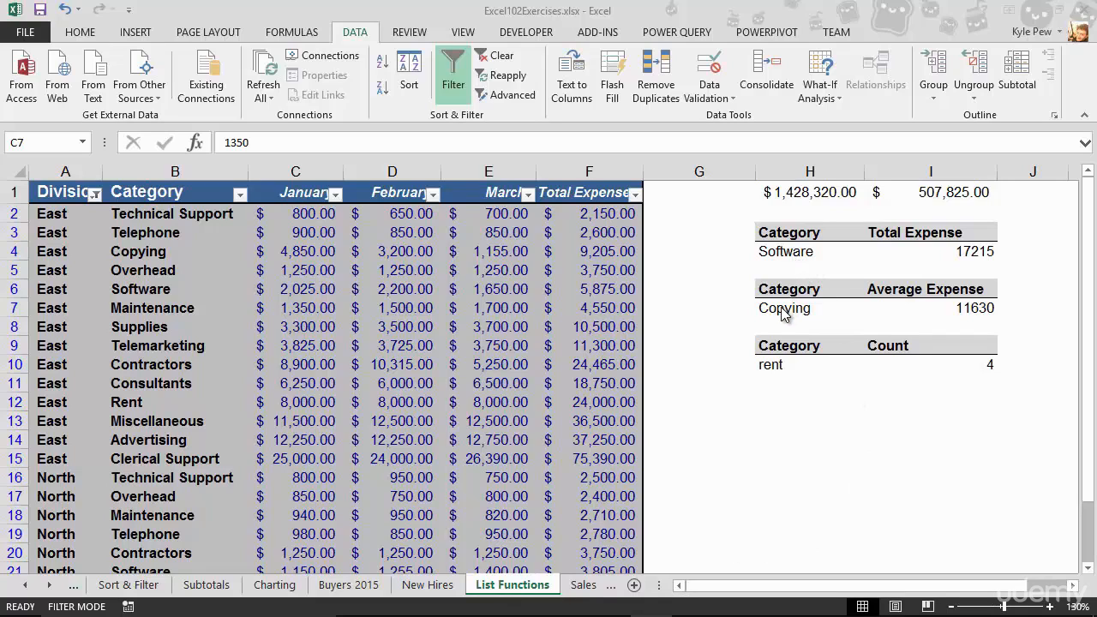
left_click(771, 252)
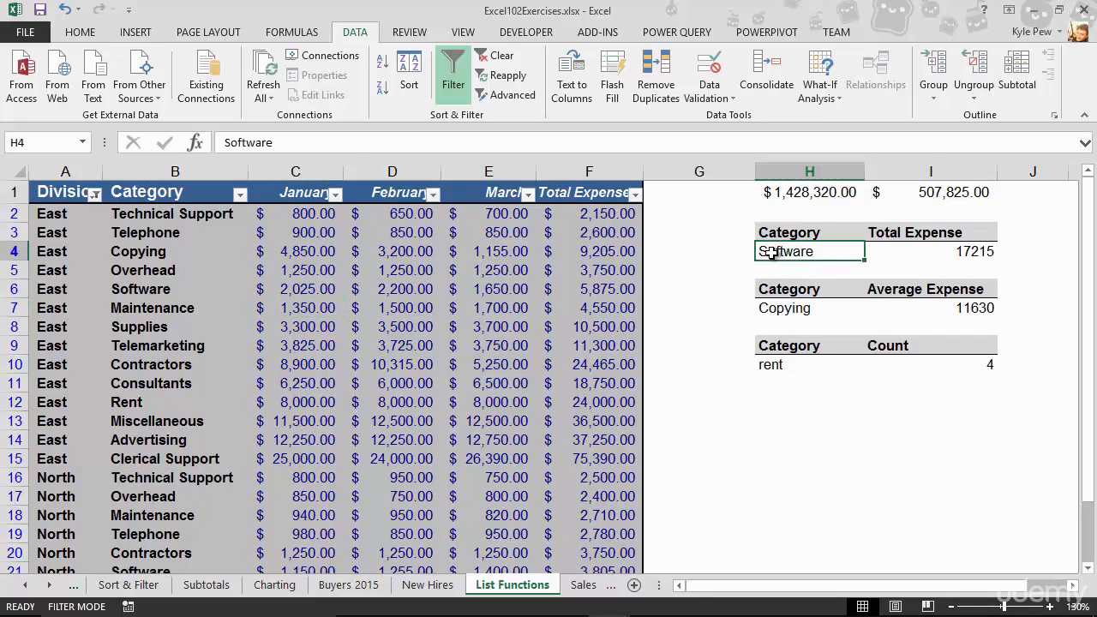
left_click(774, 308)
left_click(771, 367)
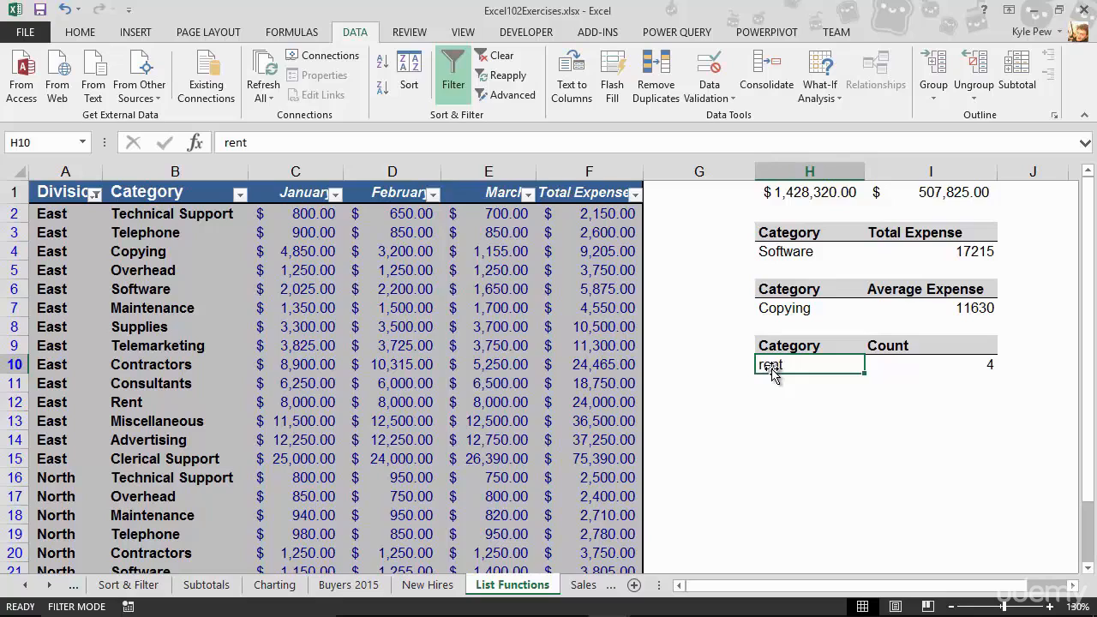
left_click(812, 253)
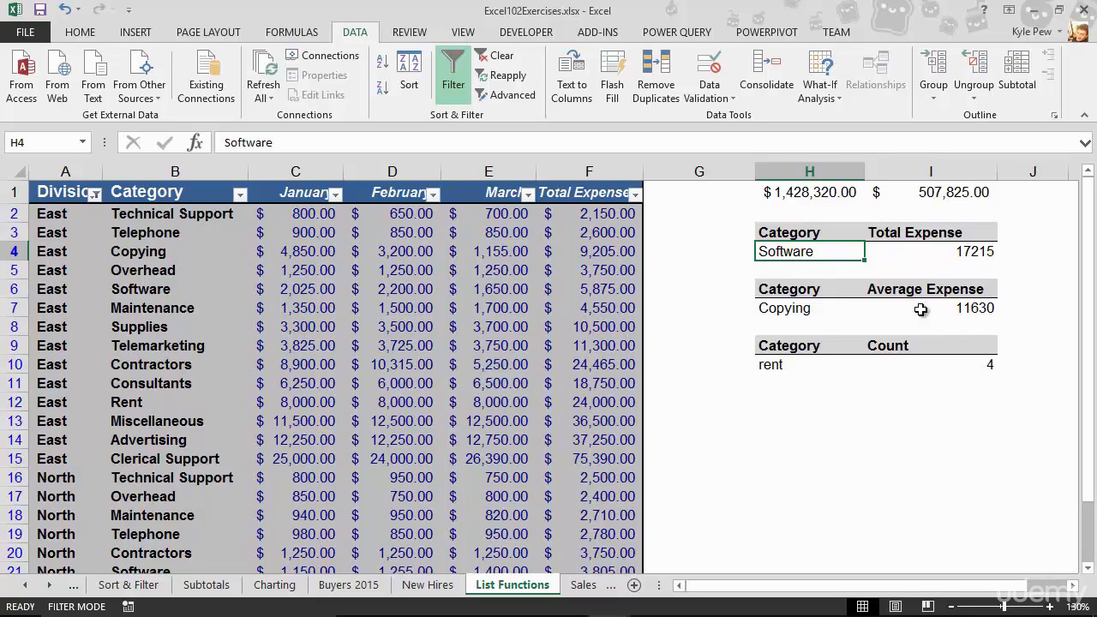
Start a category list in the empty area at N3, entering Software, Copying and Rent in cells N3 to N5
left_click(1072, 590)
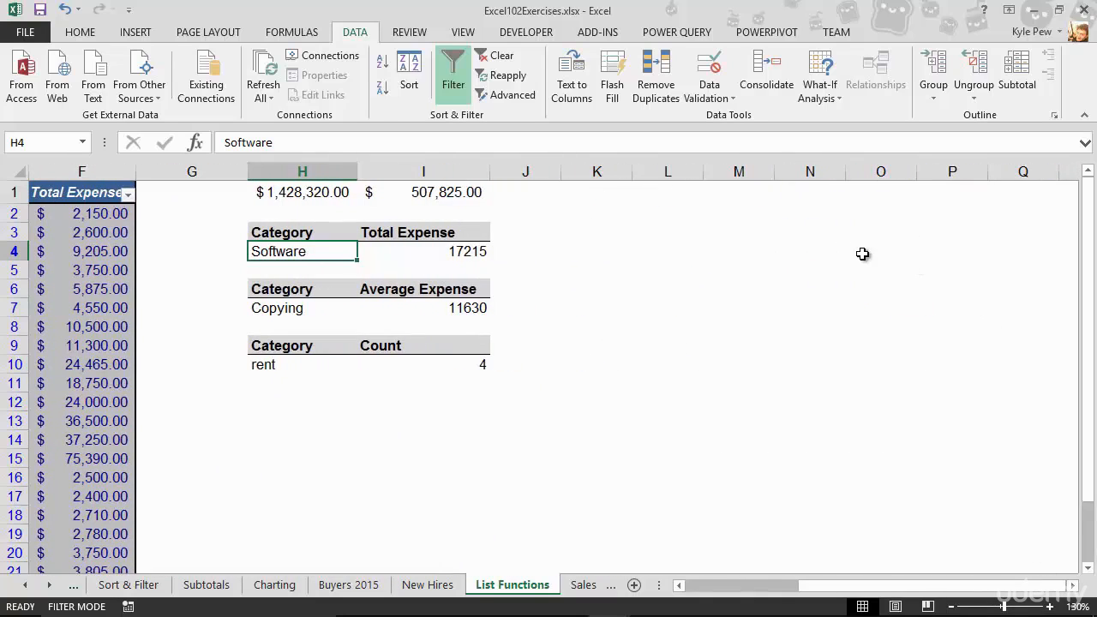
left_click(798, 238)
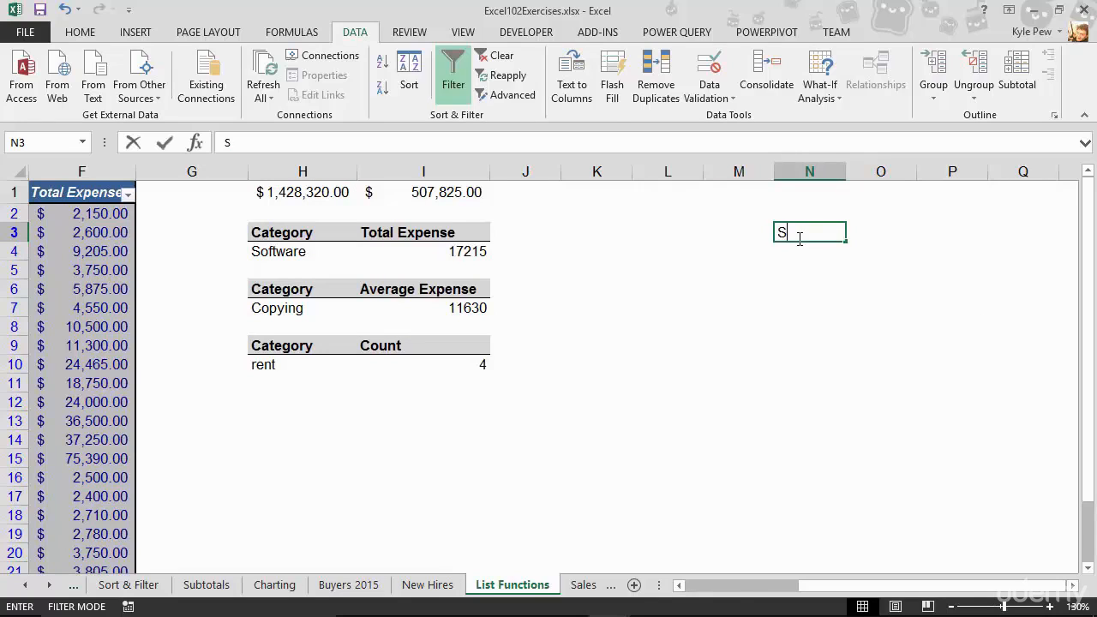
type("Software")
key("Return")
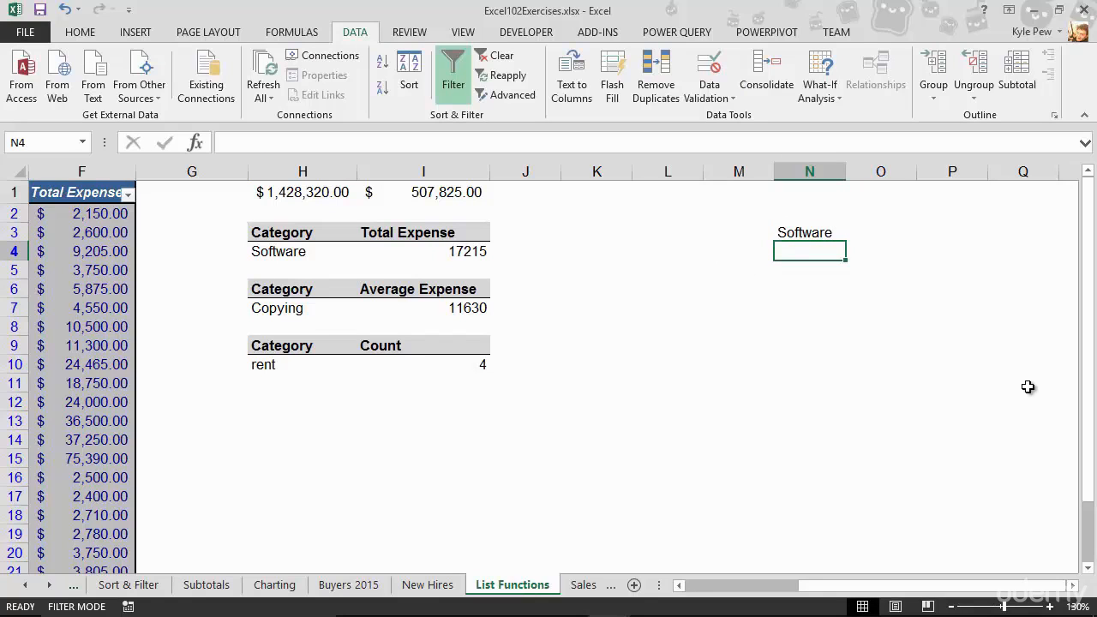
type("Copying")
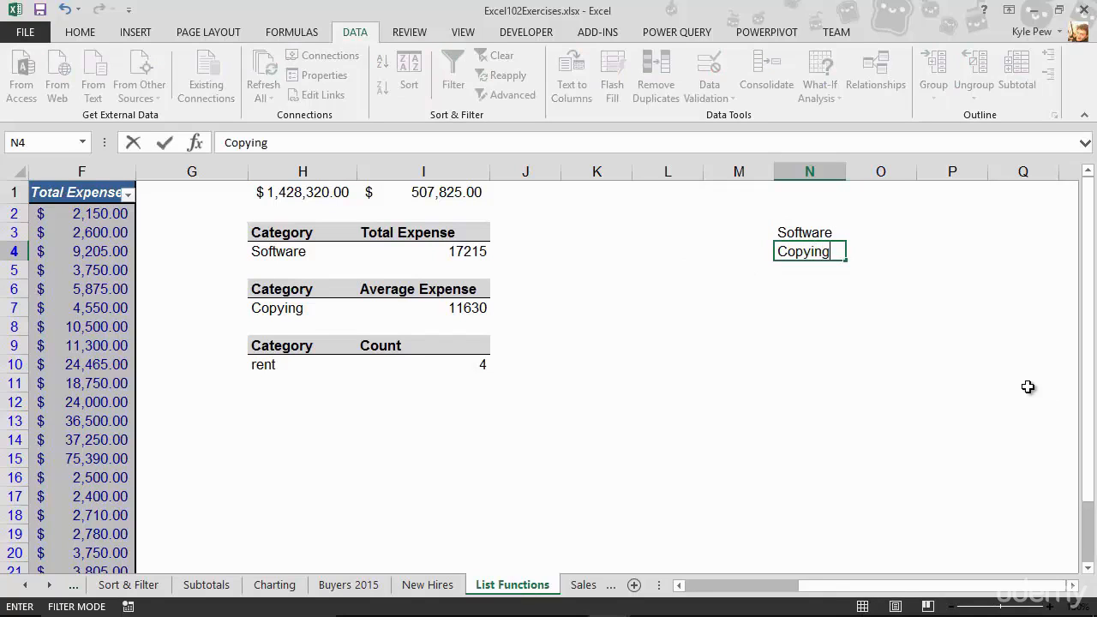
key("Return")
type("Rent")
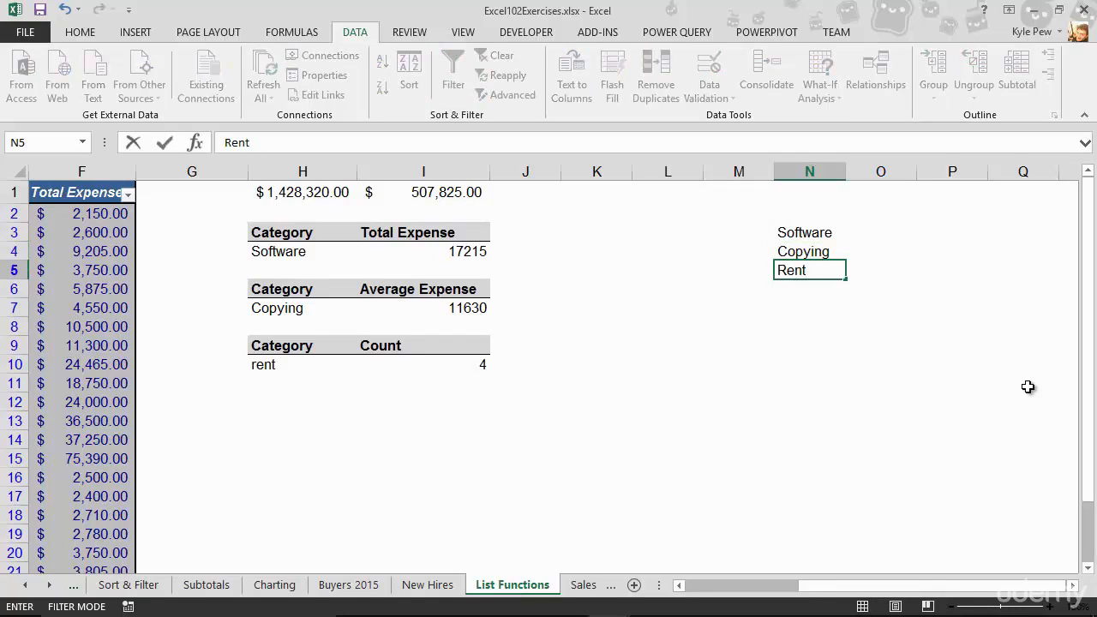
mouse_move(864, 588)
left_mouse_down()
mouse_move(769, 592)
mouse_move(876, 583)
left_mouse_up()
key("Return")
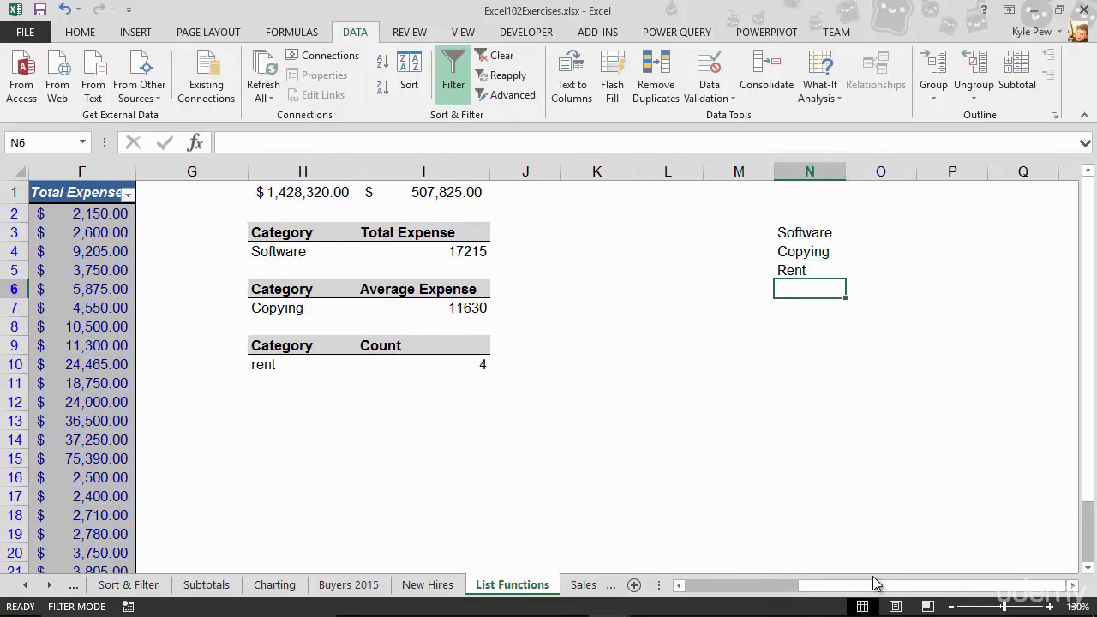
Extend the category list in column N with Overhead, Supplies and Technical Support in cells N6 to N8
type("Overhead")
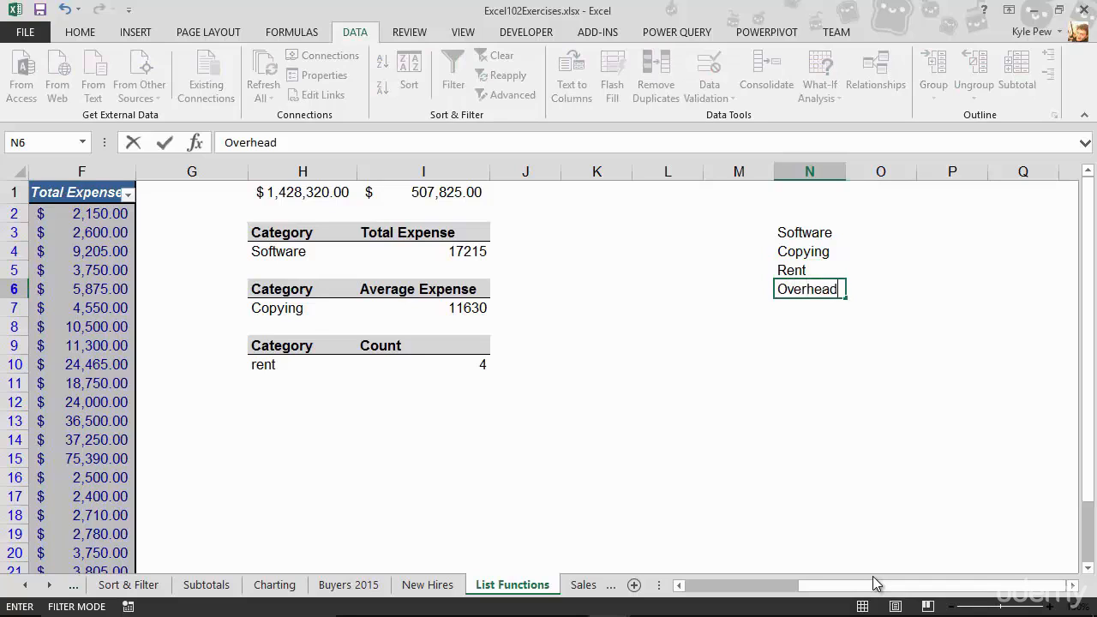
key("Return")
type("Supplies")
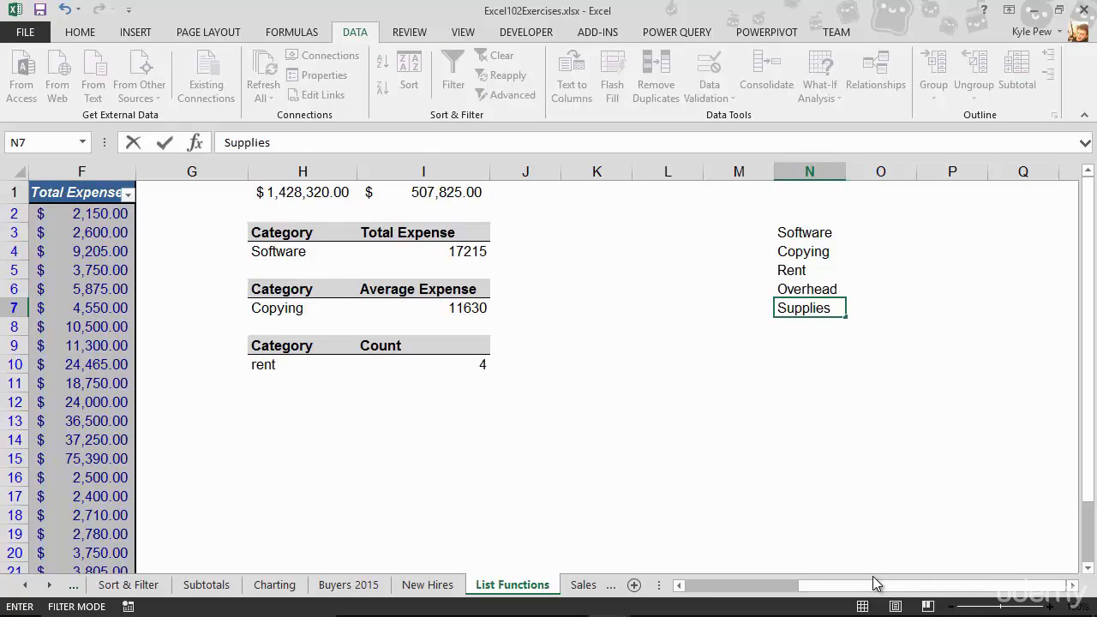
left_click_drag(876, 583, 760, 591)
left_click(815, 334)
type("Techni")
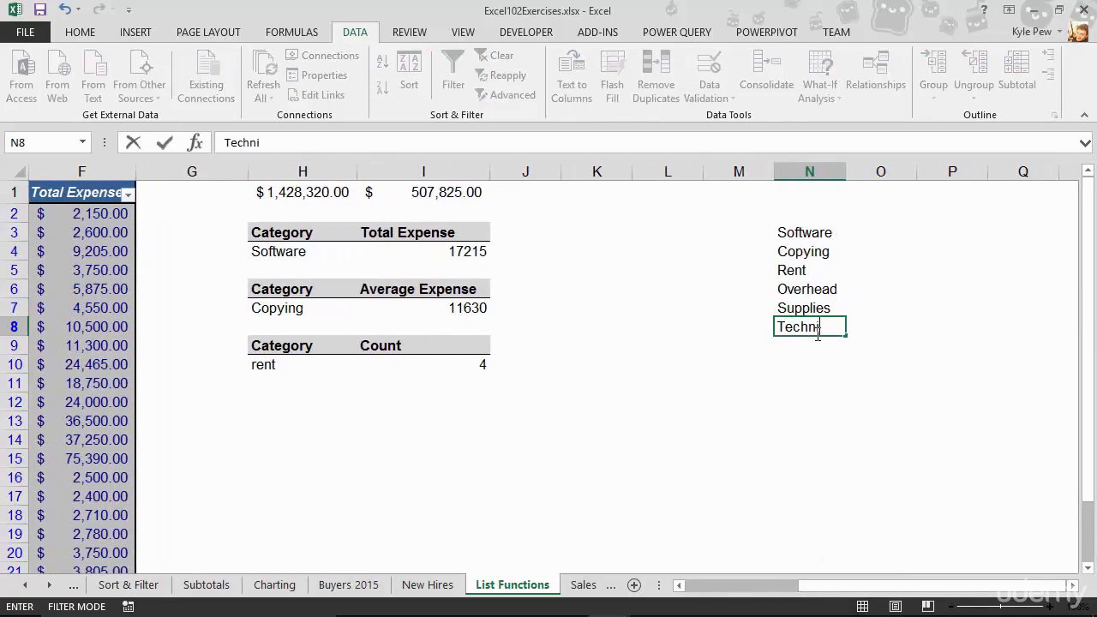
type("cal Support")
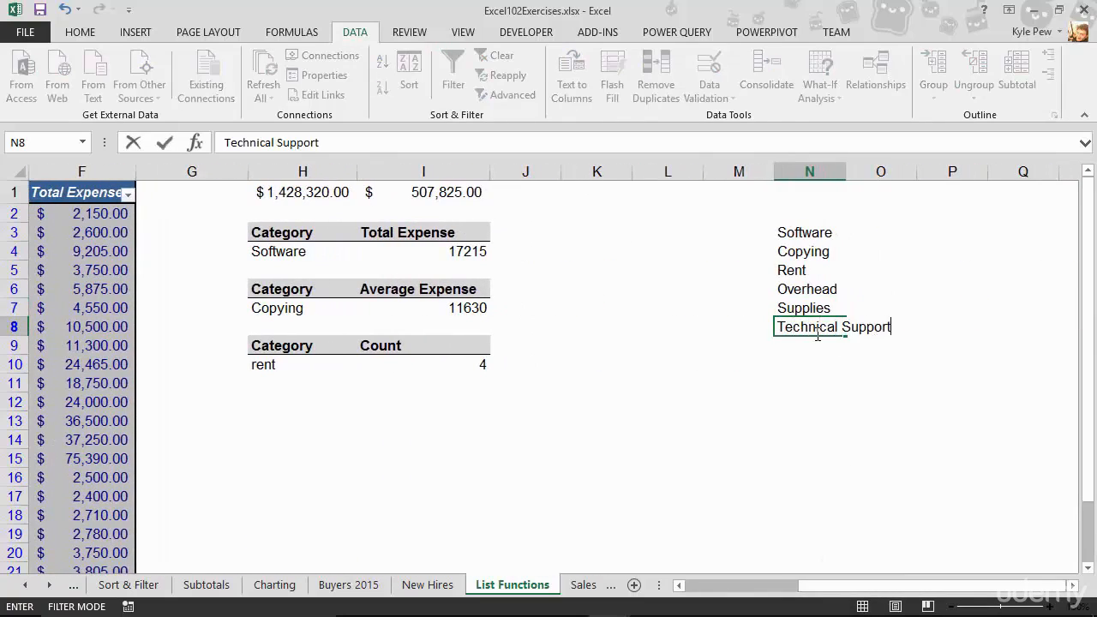
key("Return")
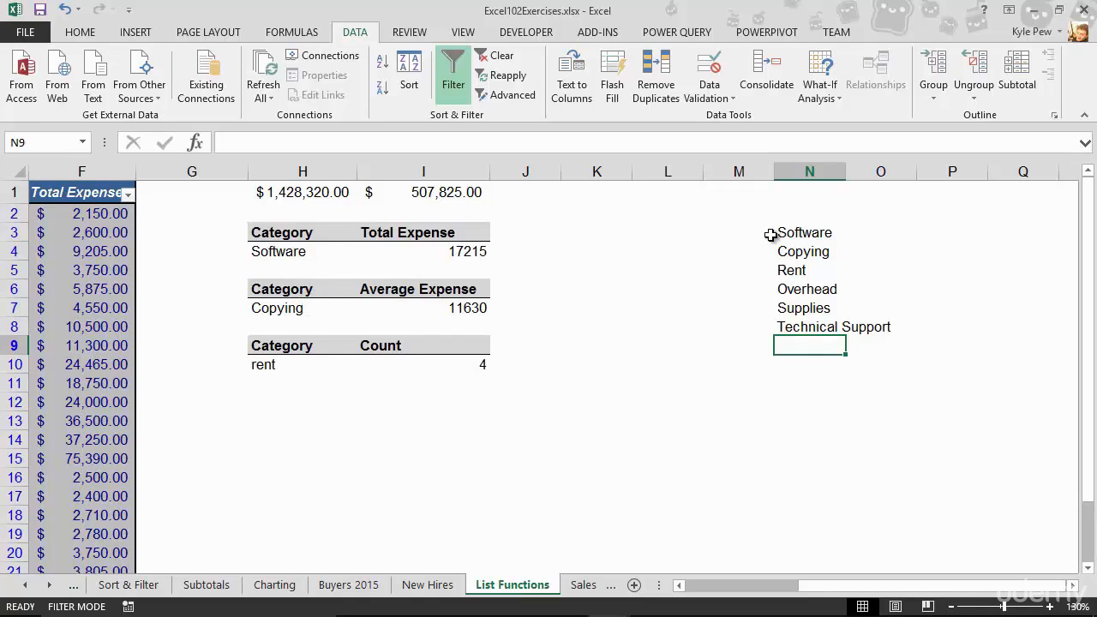
Open data validation for the category cells H4, H7 and H10 together and allow only List entries
left_click(275, 253)
left_click(277, 308, "ctrl")
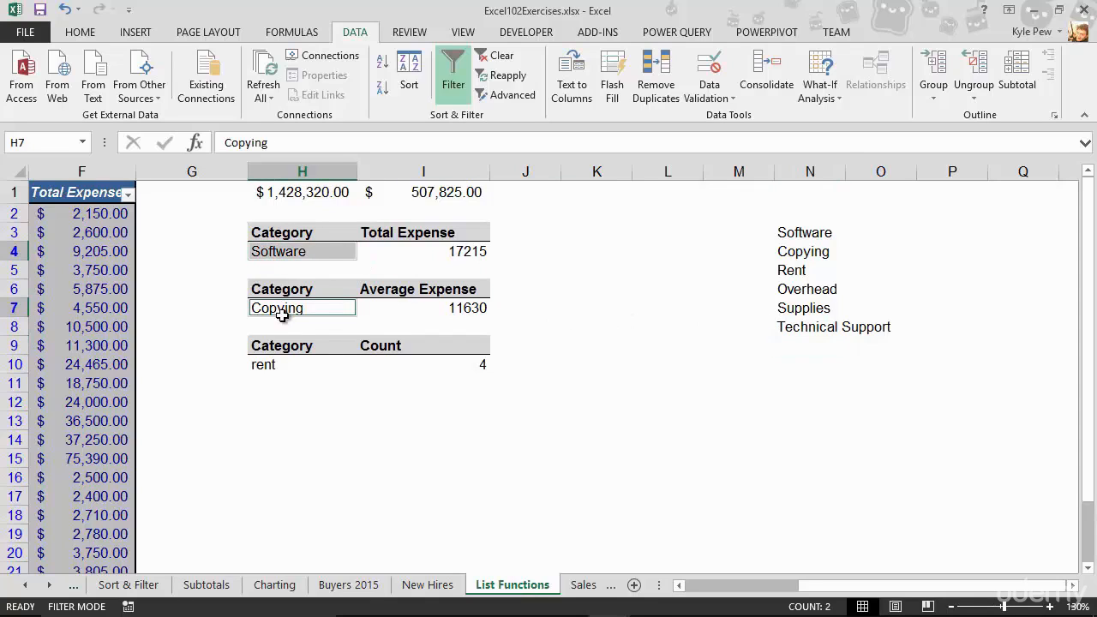
left_click(275, 364, "ctrl")
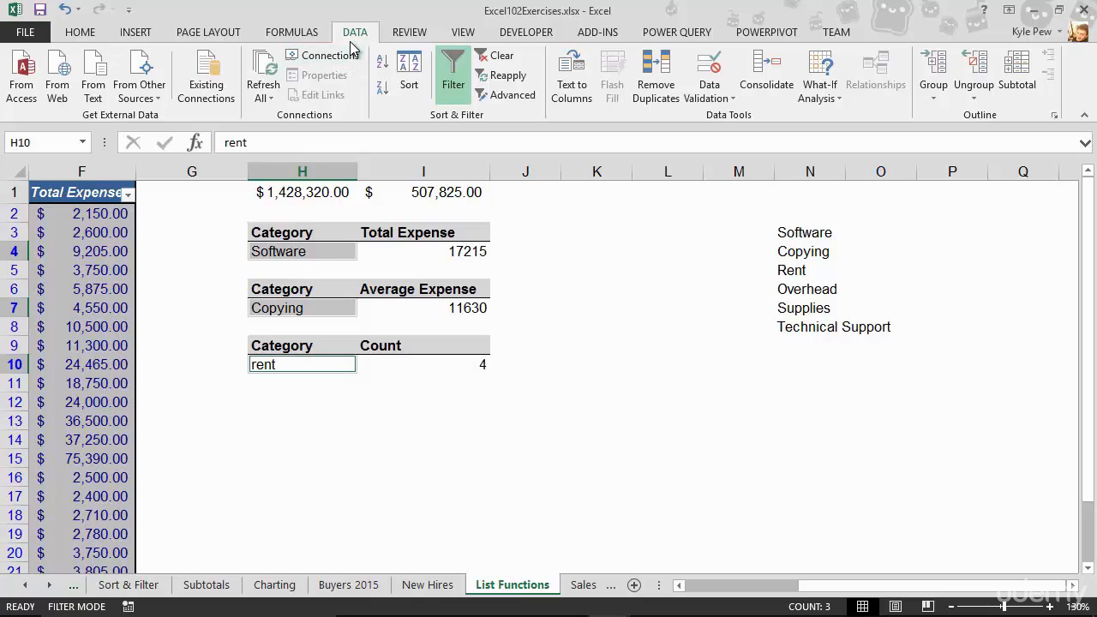
left_click(712, 89)
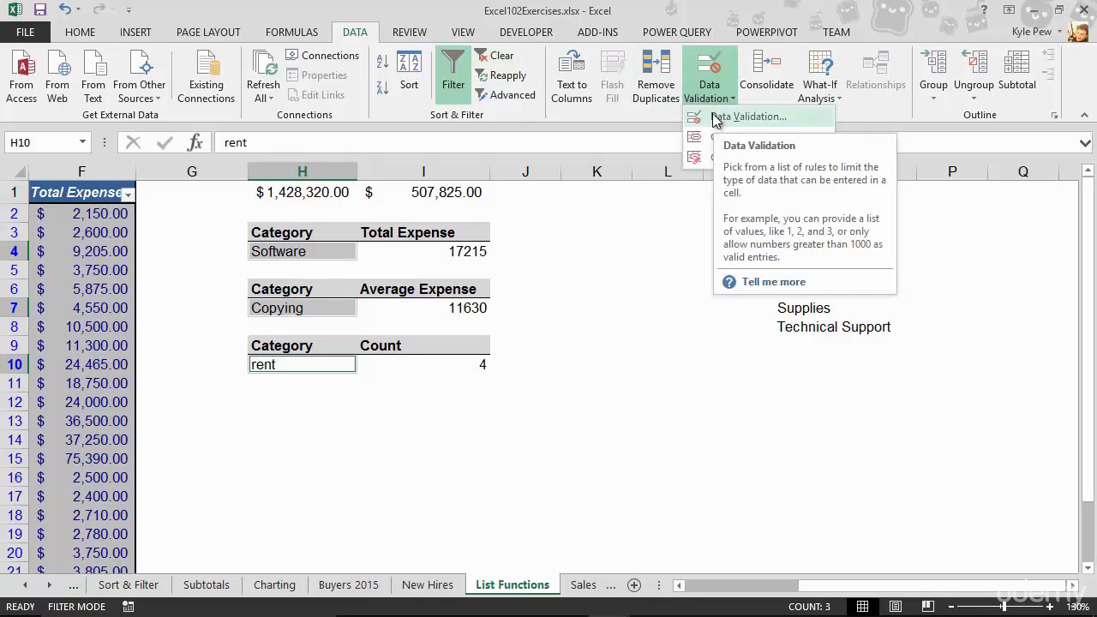
left_click(716, 117)
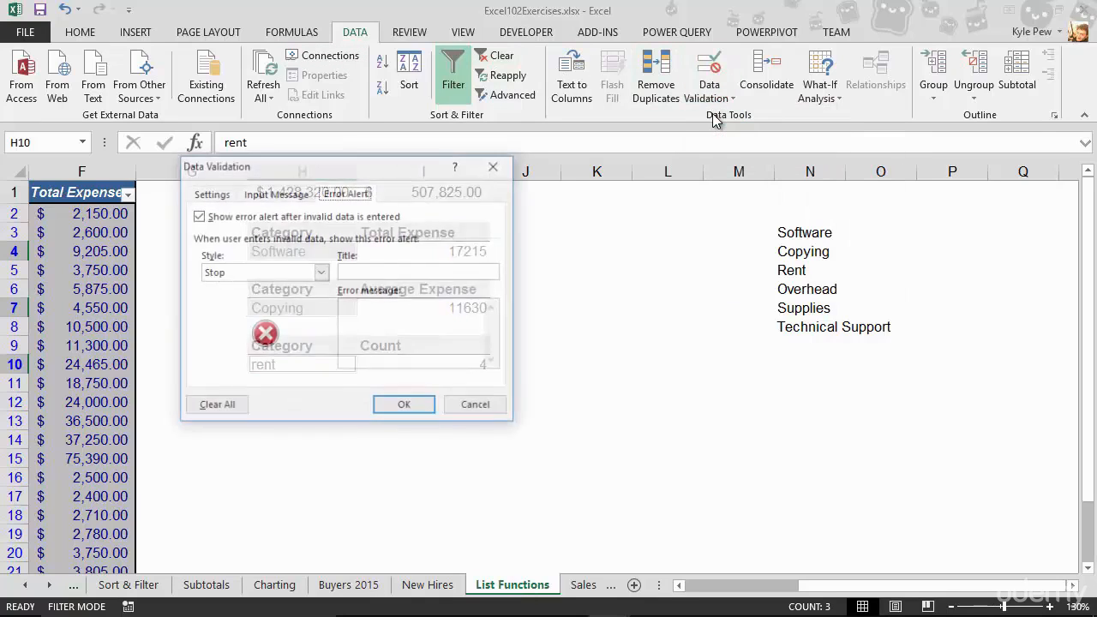
left_click(210, 194)
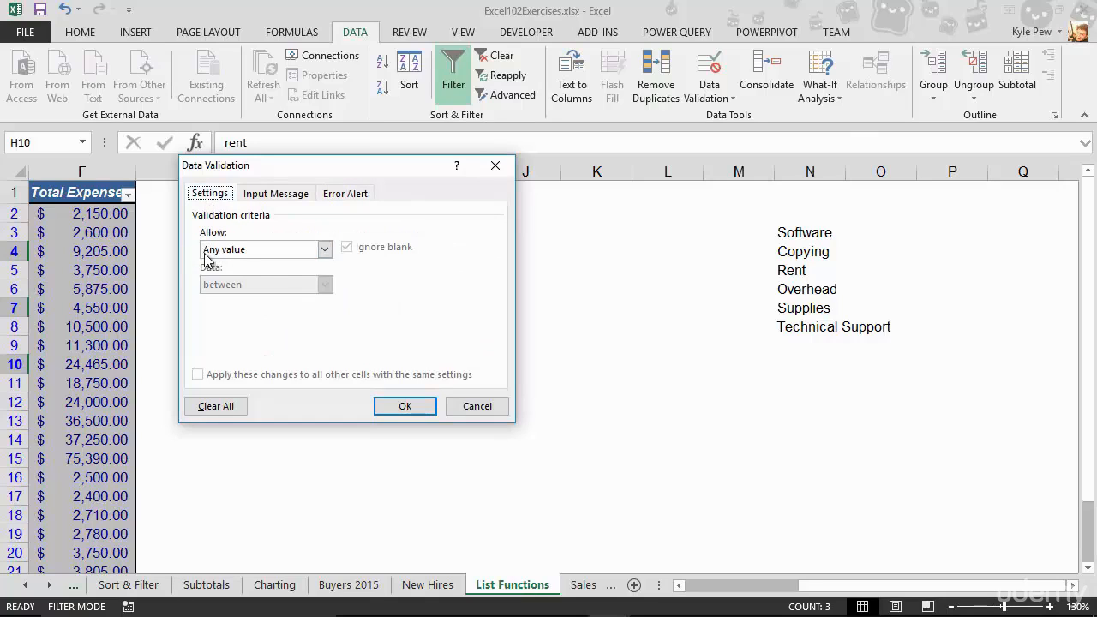
left_click(255, 251)
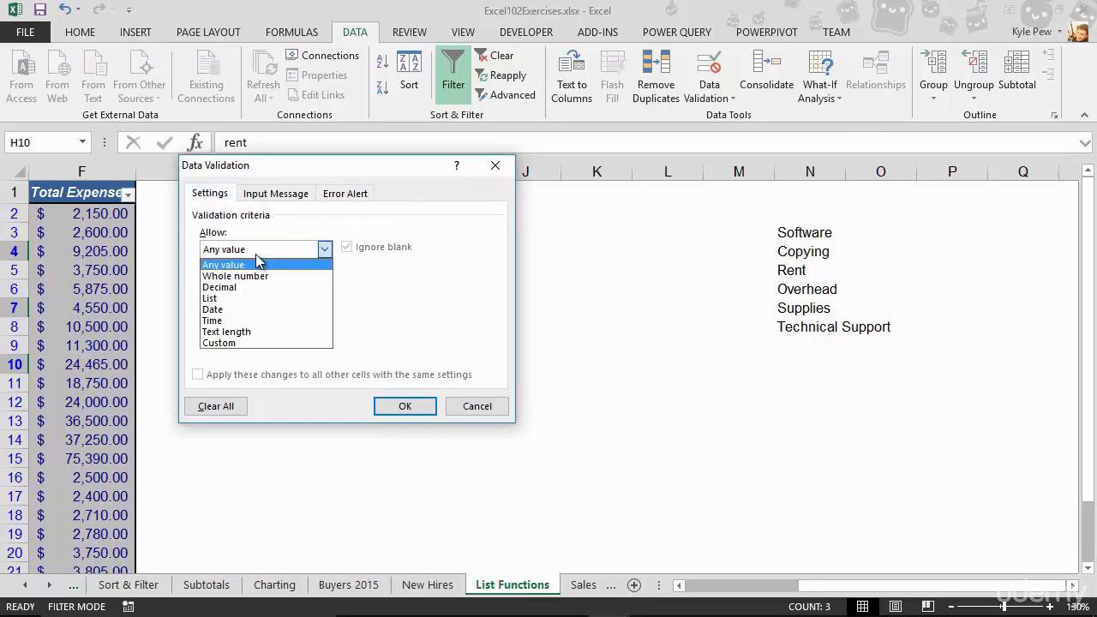
left_click(221, 297)
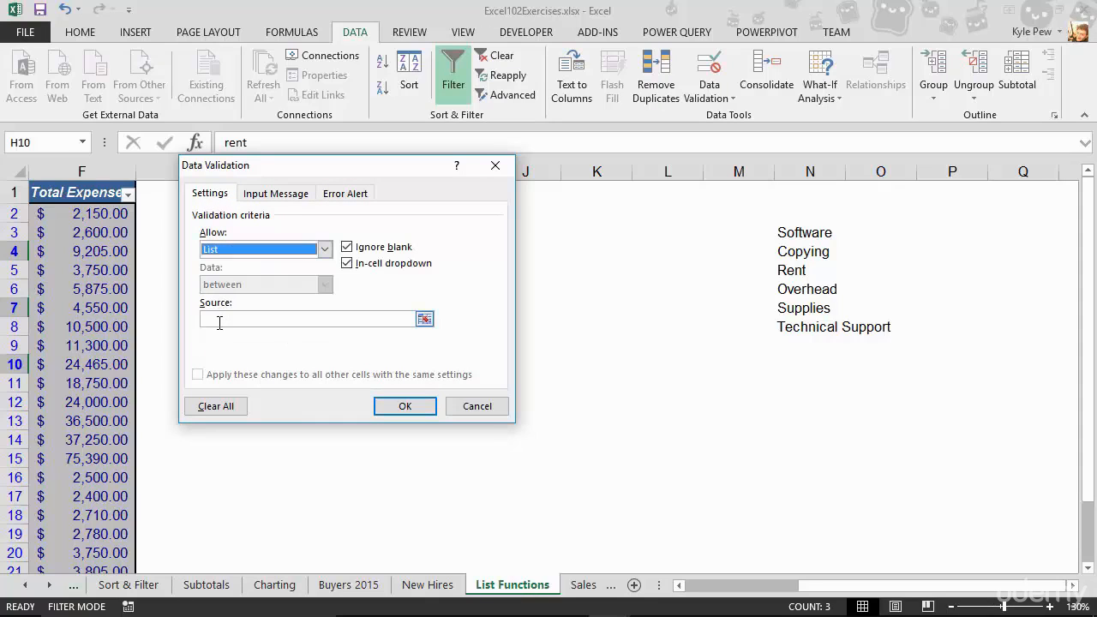
Use the category list in N3:N8 as the validation source and apply the rule
left_click(220, 320)
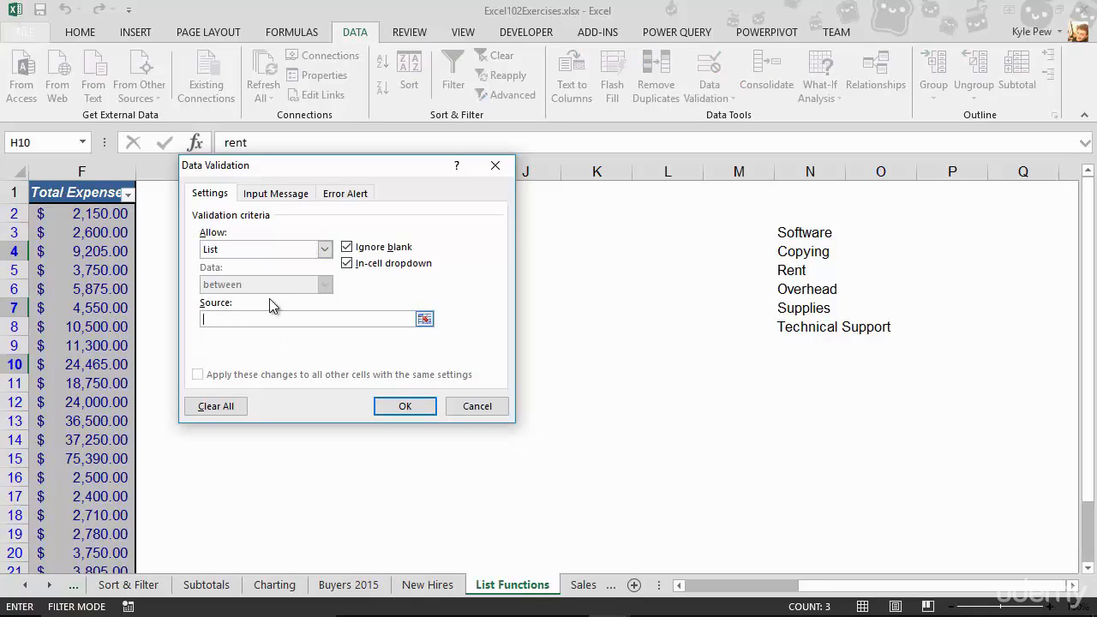
left_click(781, 236)
left_click_drag(782, 237, 799, 322)
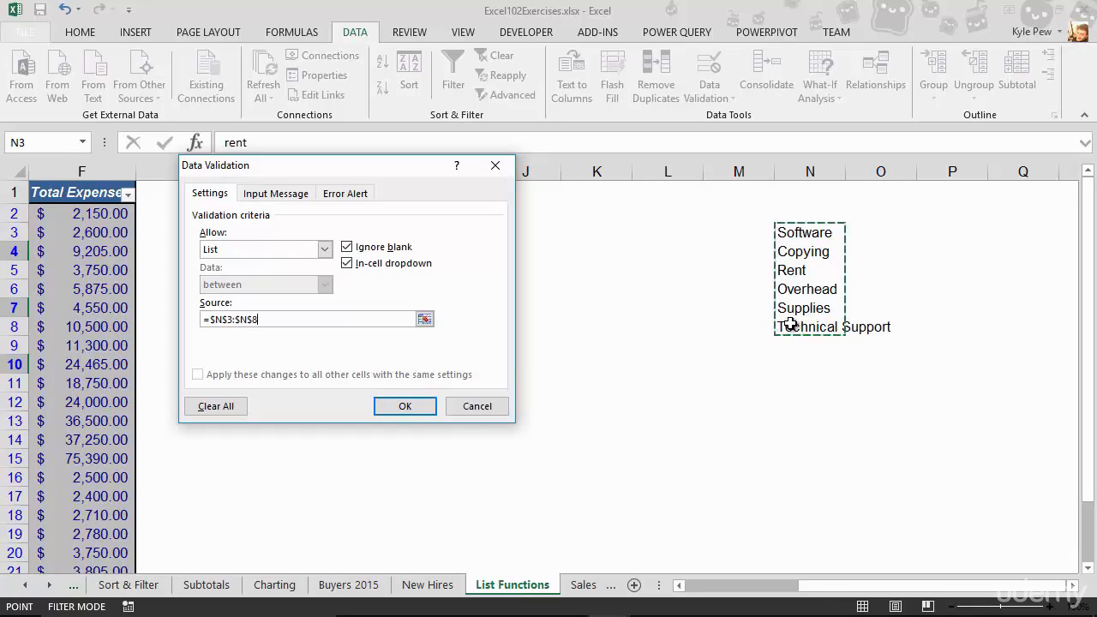
left_click(410, 406)
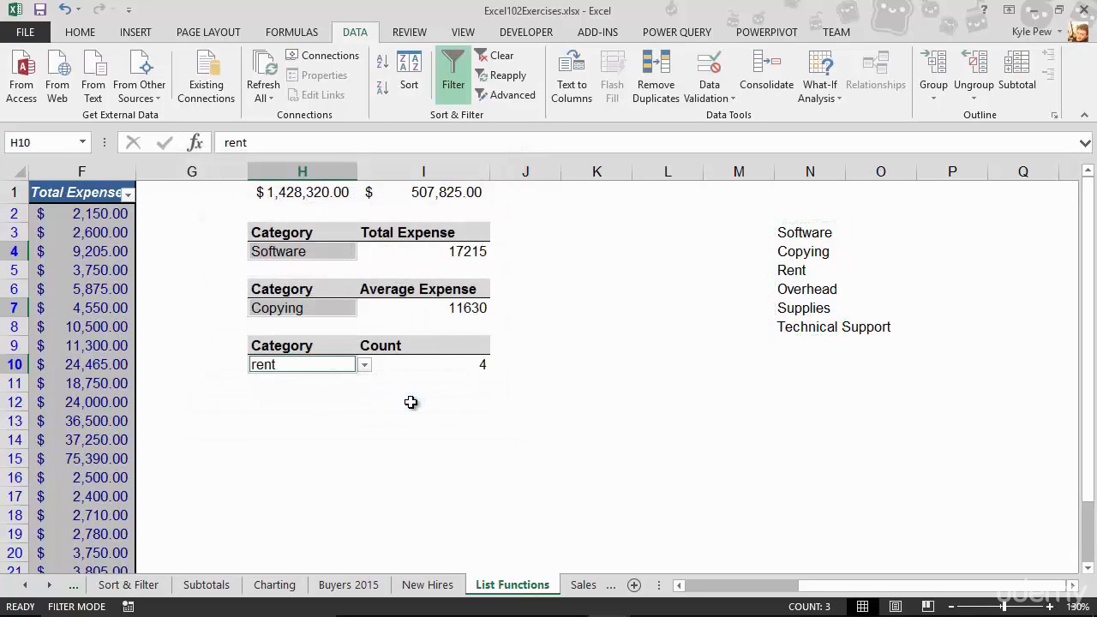
Choose Copying from the list for the Total Expense category in H4 and Overhead for the Average Expense category in H7
left_click(350, 253)
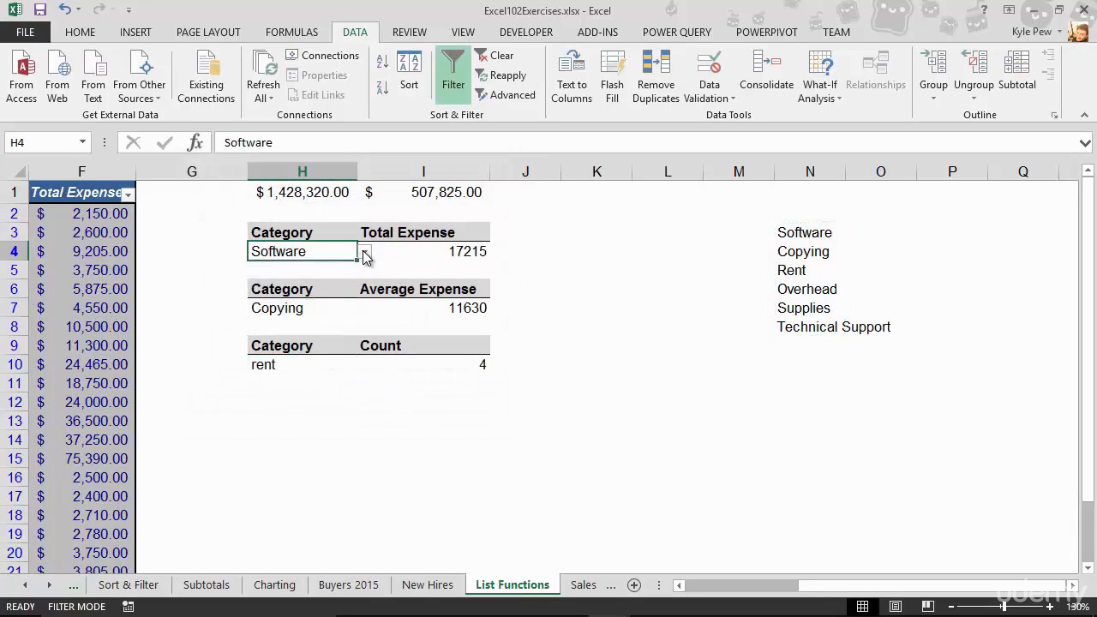
left_click(364, 251)
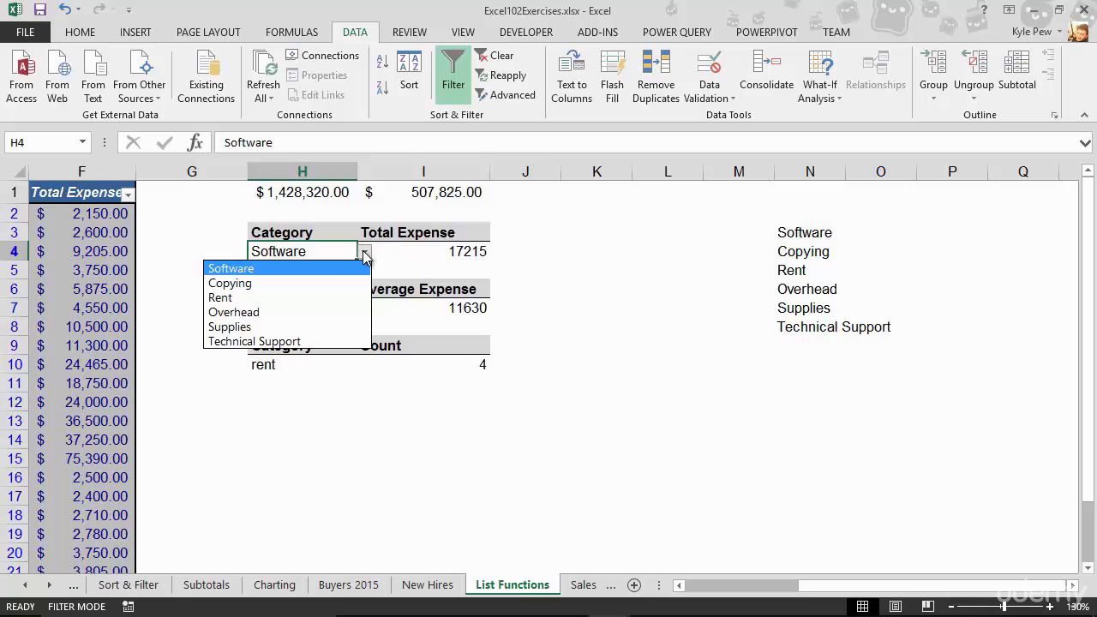
left_click(261, 284)
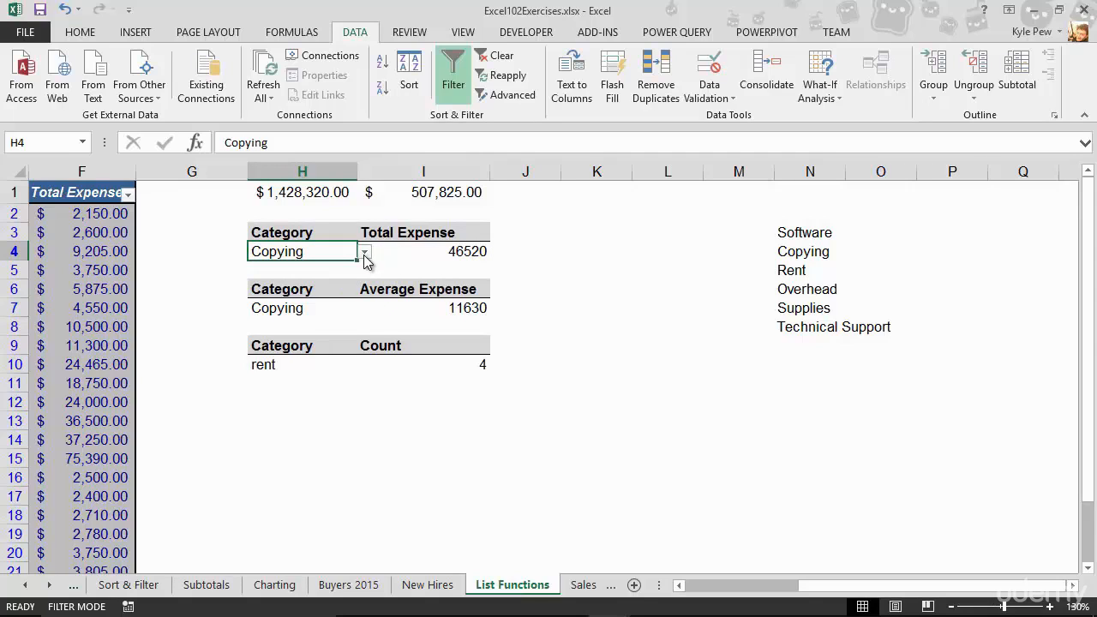
left_click(342, 308)
left_click(364, 308)
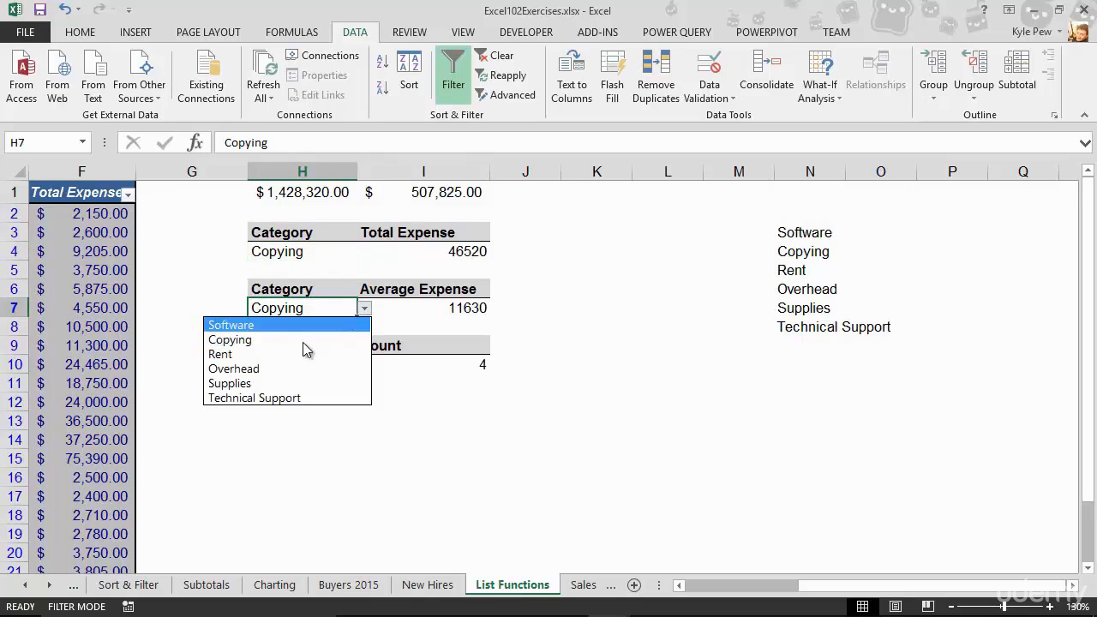
left_click(287, 367)
Try Overhead as the Count category in H10, and then set it to Software from the same list
left_click(305, 361)
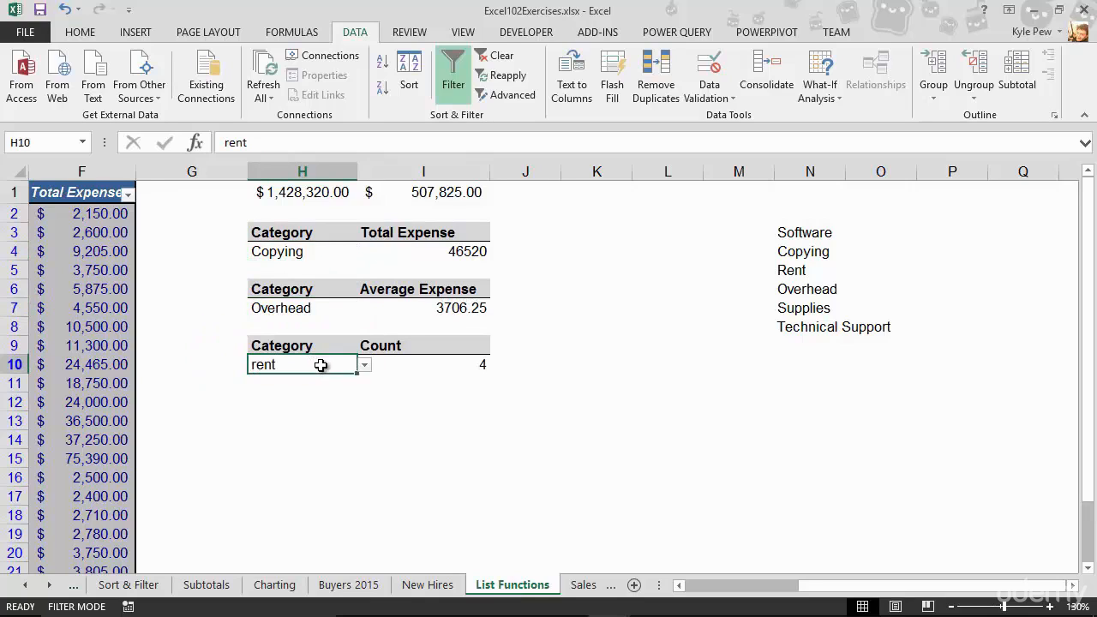
left_click(364, 365)
left_click(291, 423)
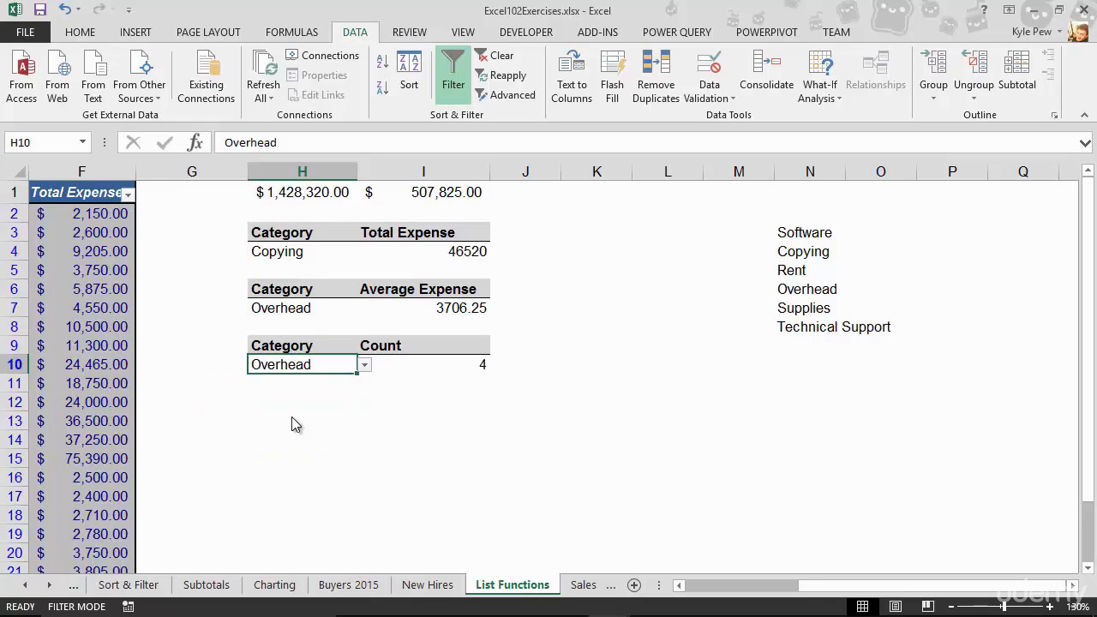
left_click(364, 364)
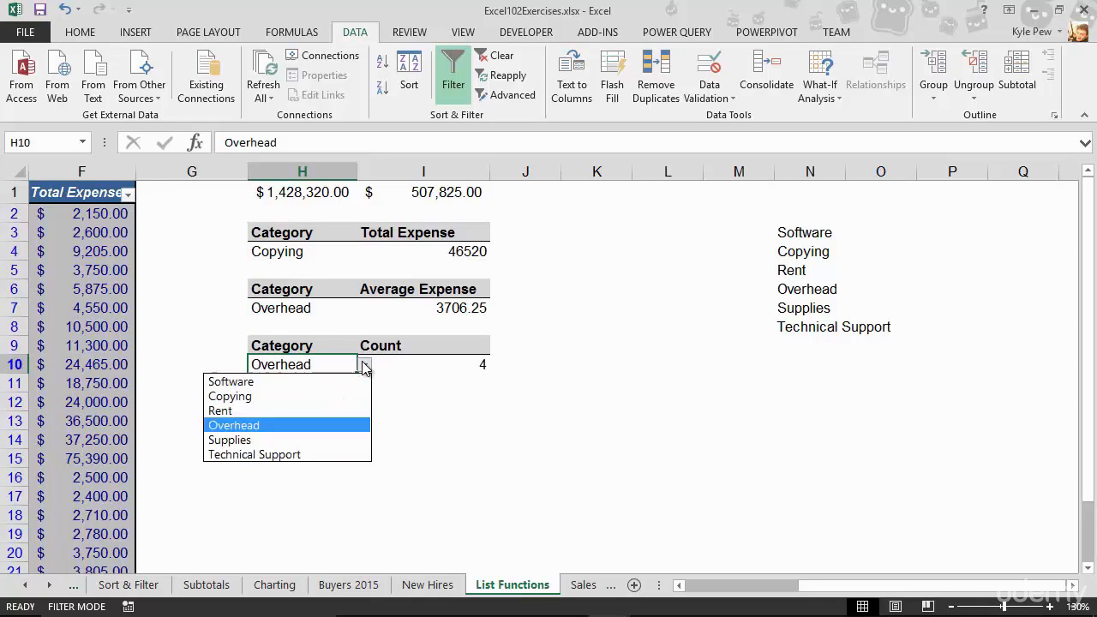
left_click(306, 382)
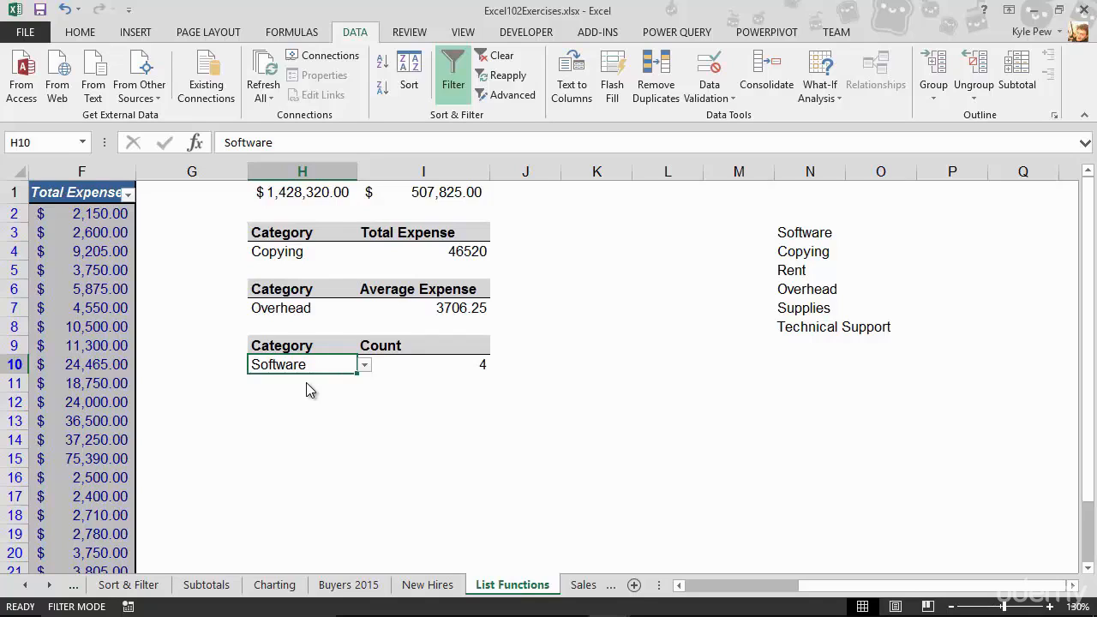
Insert a blank row above Overhead in the category list, at row 6
left_click(799, 289)
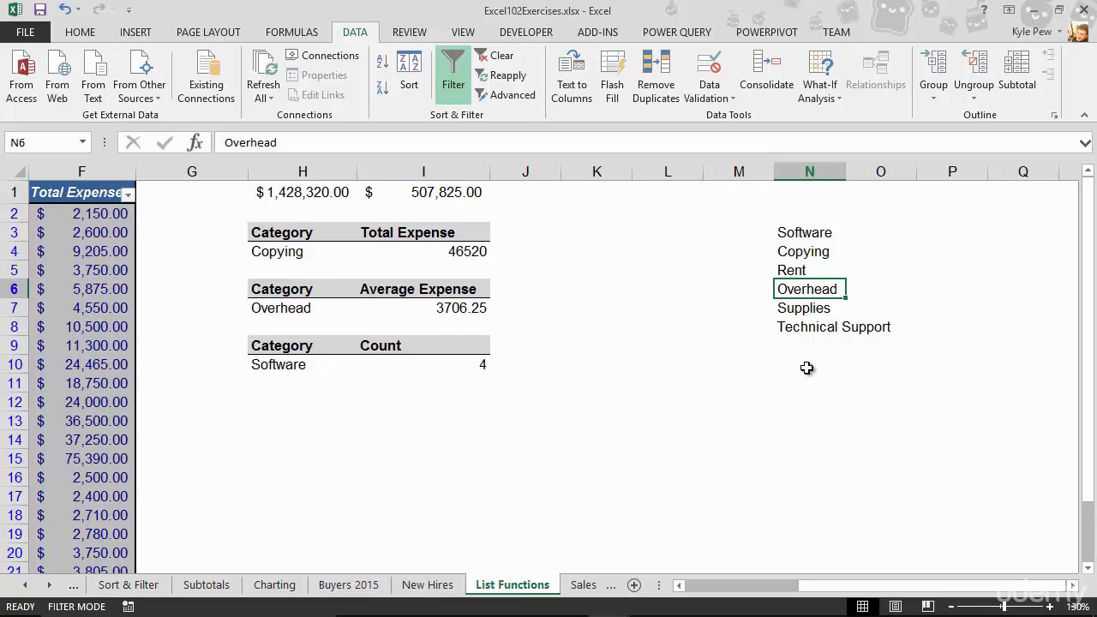
right_click(790, 291)
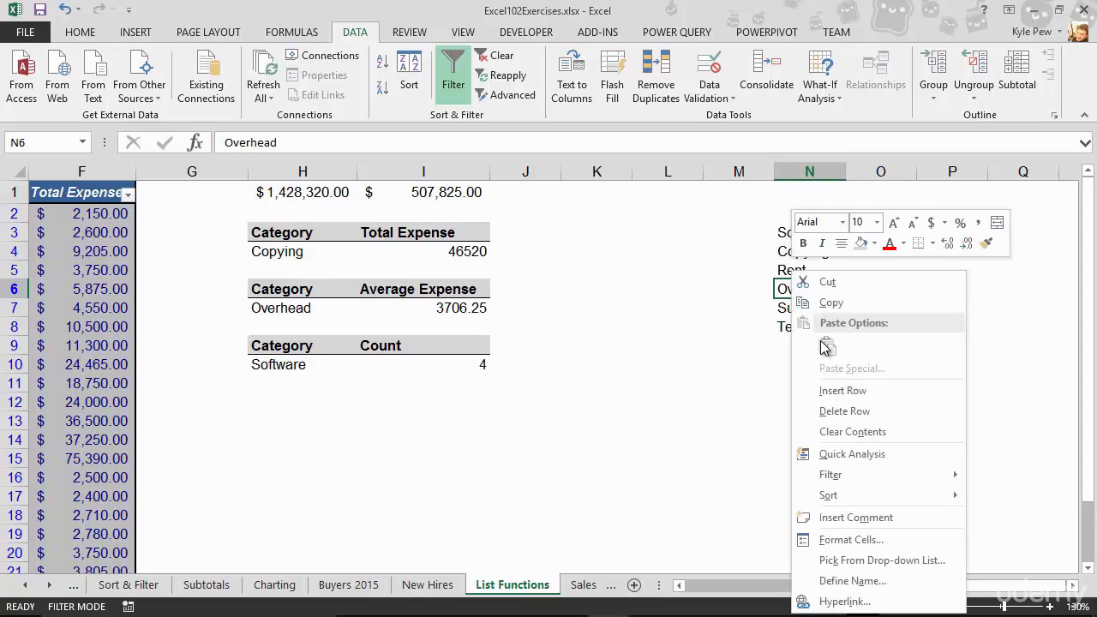
left_click(842, 390)
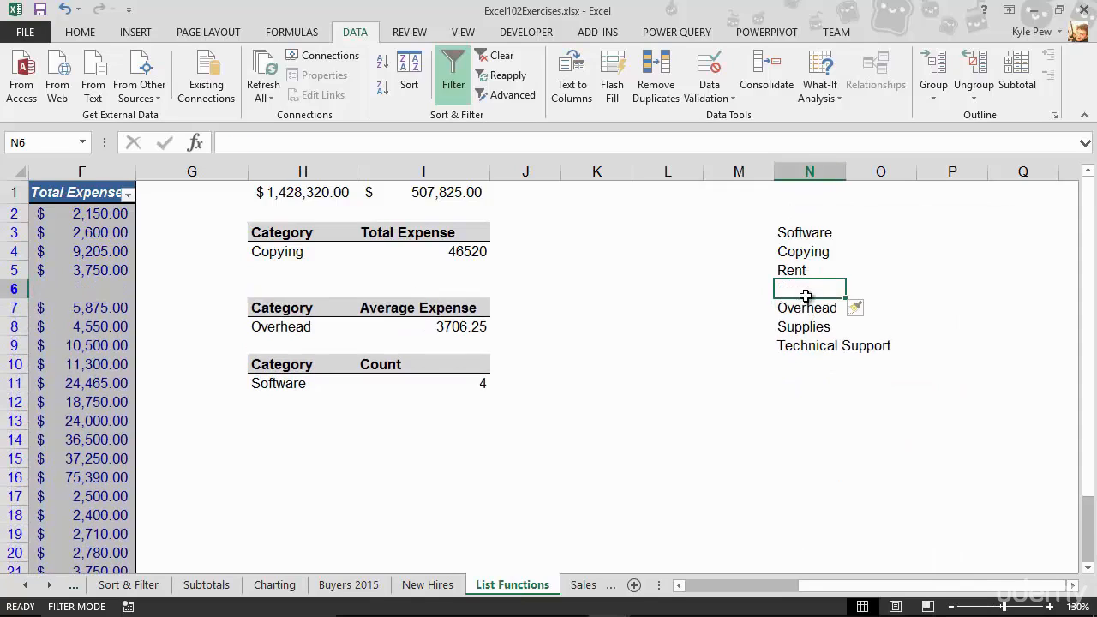
Add Contractors to the category list in the blank cell N6
mouse_move(813, 585)
left_mouse_down()
mouse_move(692, 593)
mouse_move(809, 570)
left_mouse_up()
type("Contractors")
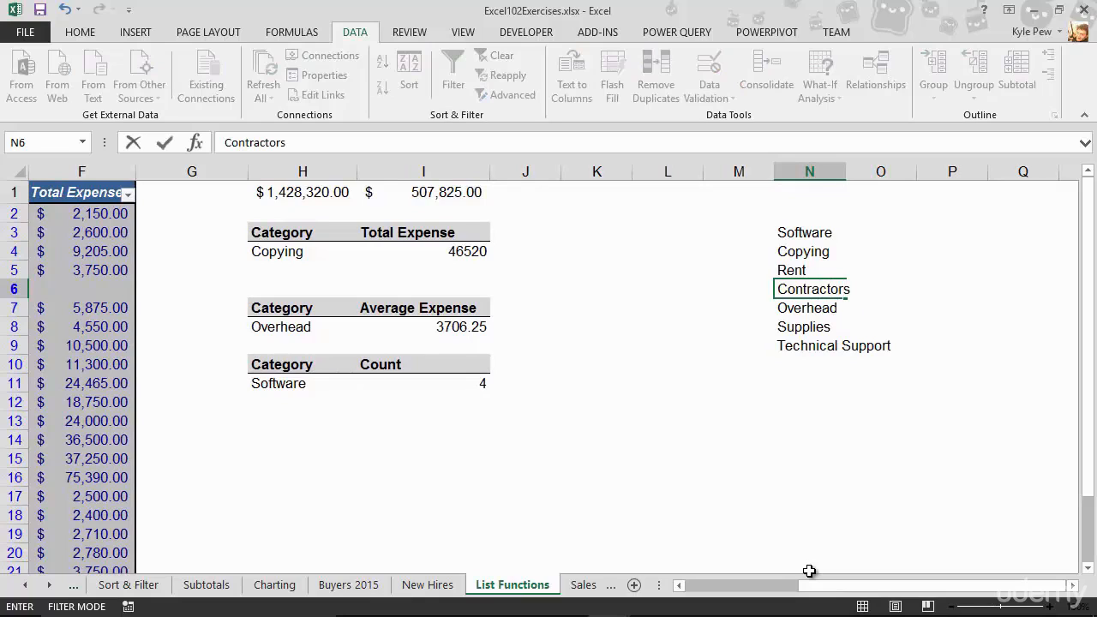
key("Return")
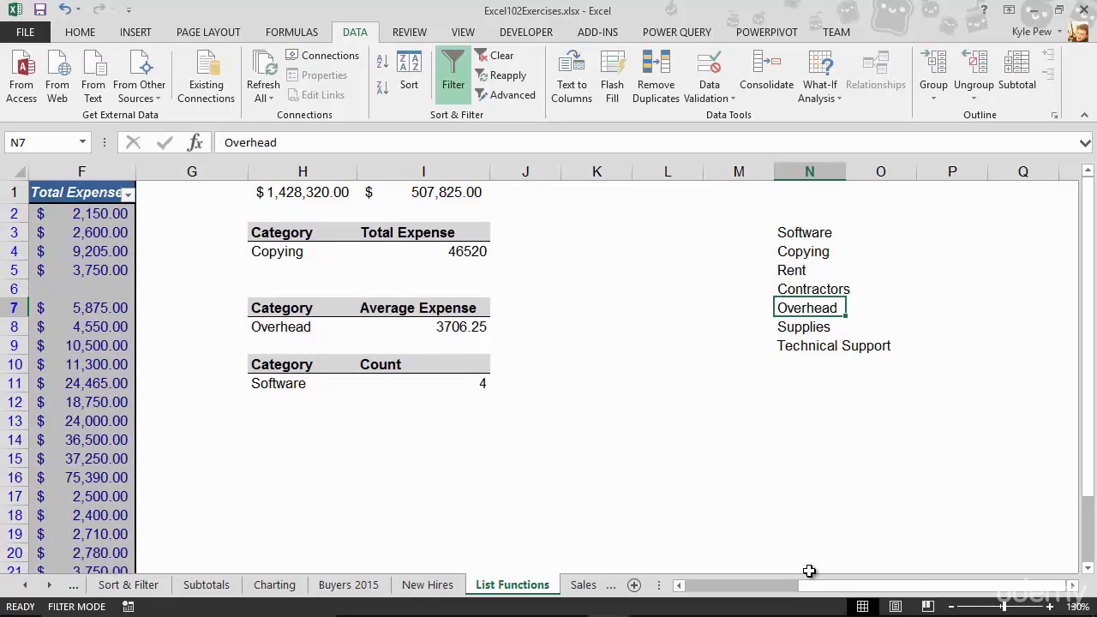
Choose Contractors from the dropdown list for the Average Expense category in H8
left_click(298, 327)
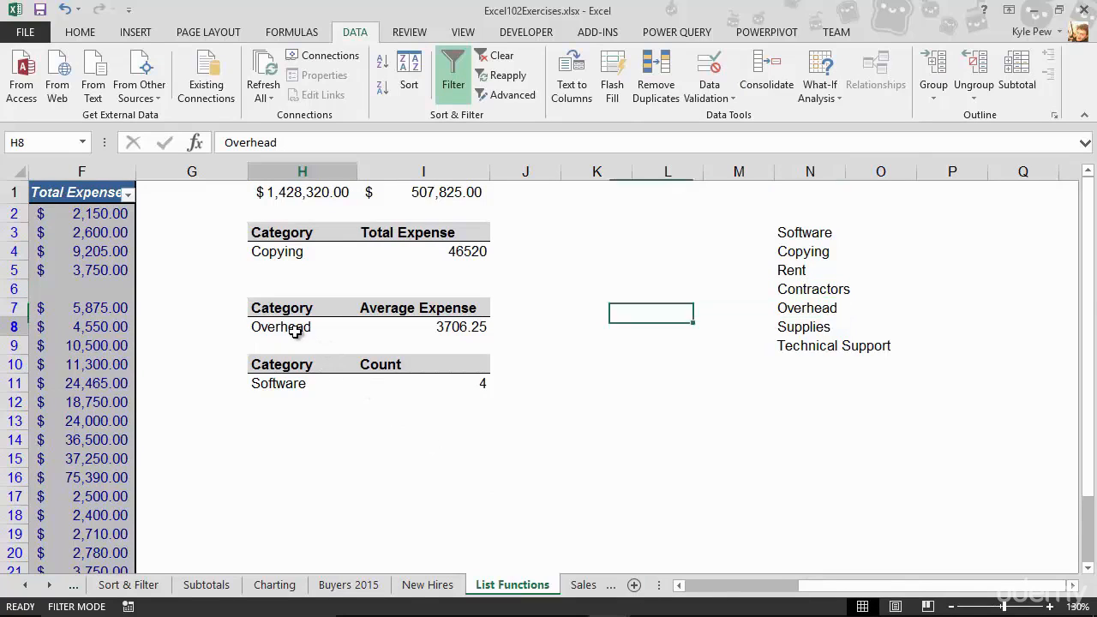
left_click(365, 328)
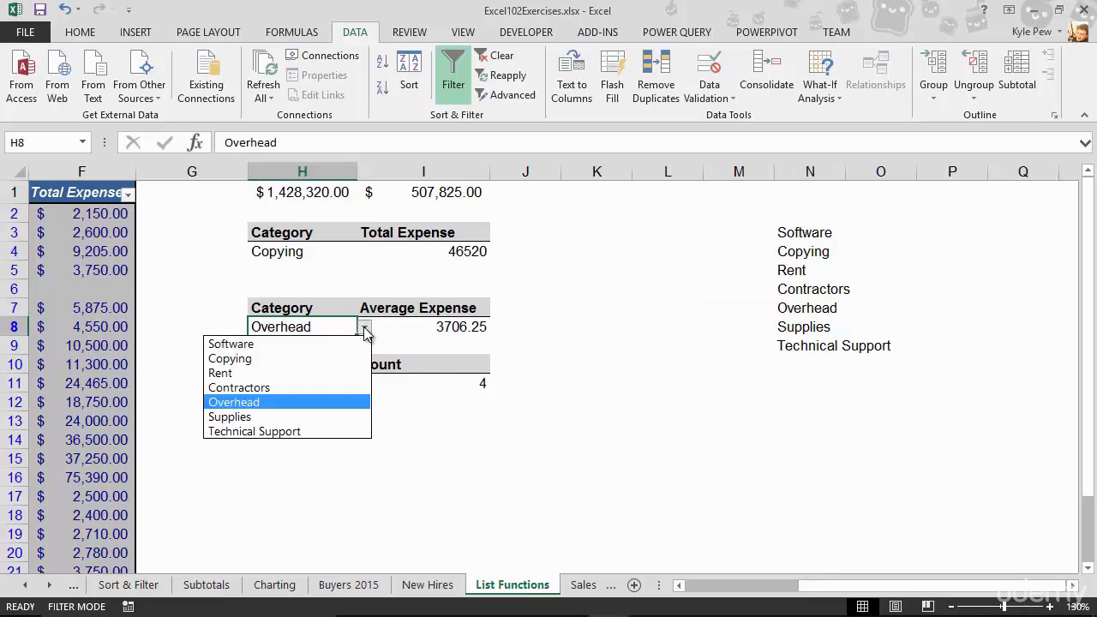
left_click(267, 390)
Pick Contractors from the dropdown list for the Count category in H11
left_click(274, 383)
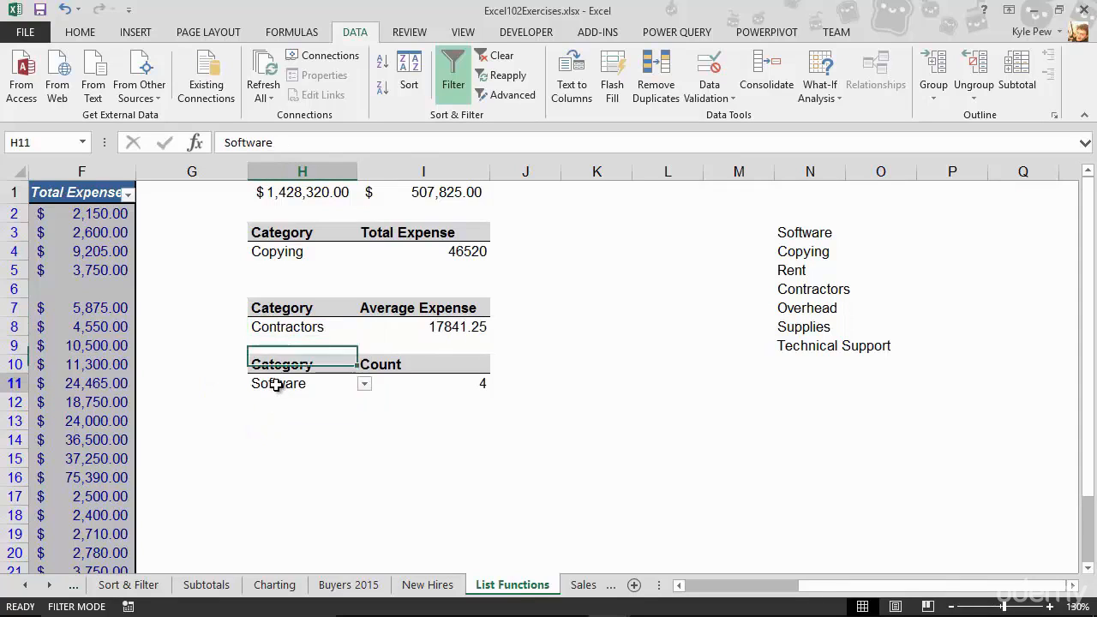
left_click(366, 384)
left_click(252, 446)
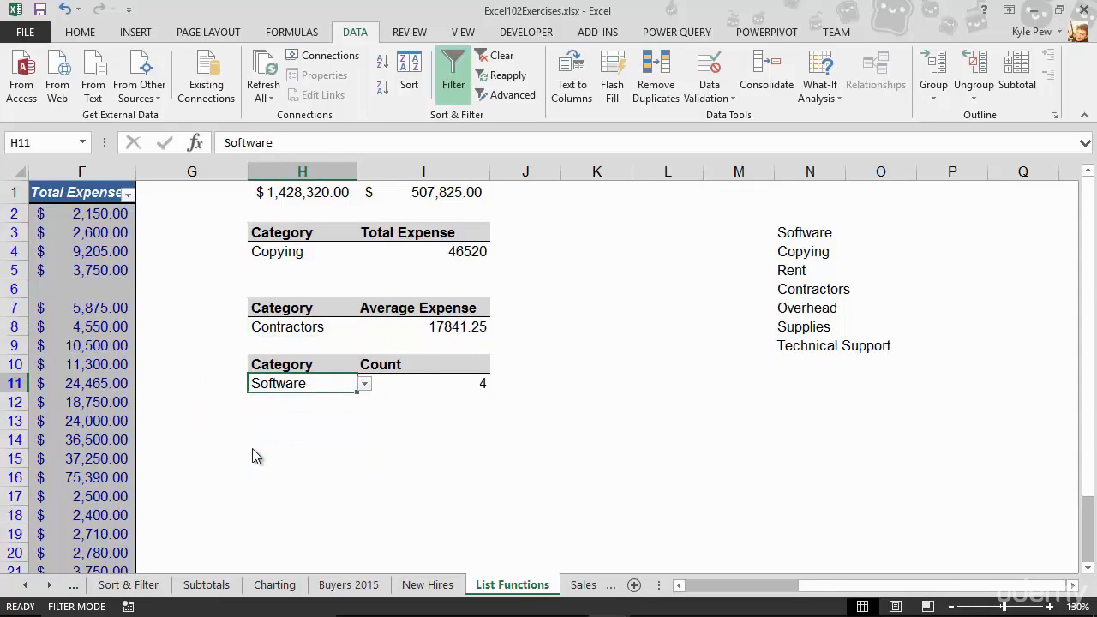